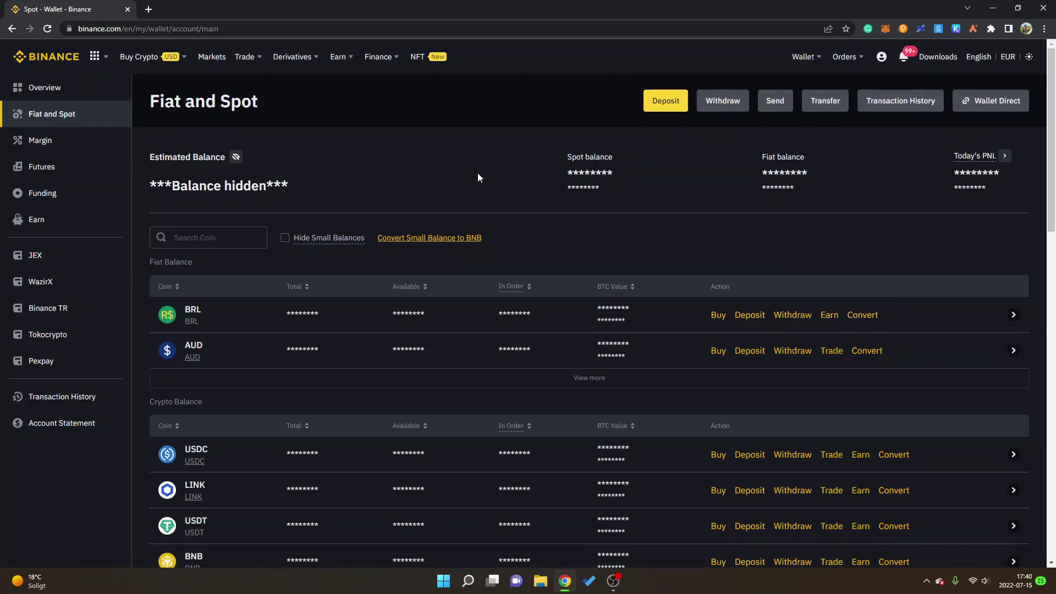
# - Search the coin list for ETH and open its withdrawal form, showing balance 0.02240928
pyautogui.click(221, 238)
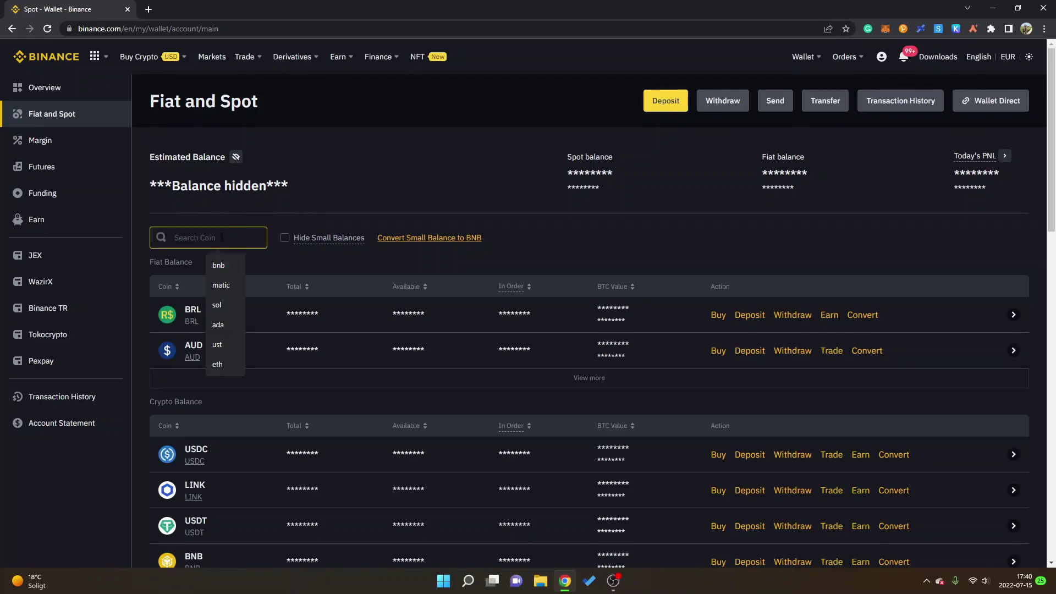
pyautogui.write('eth')
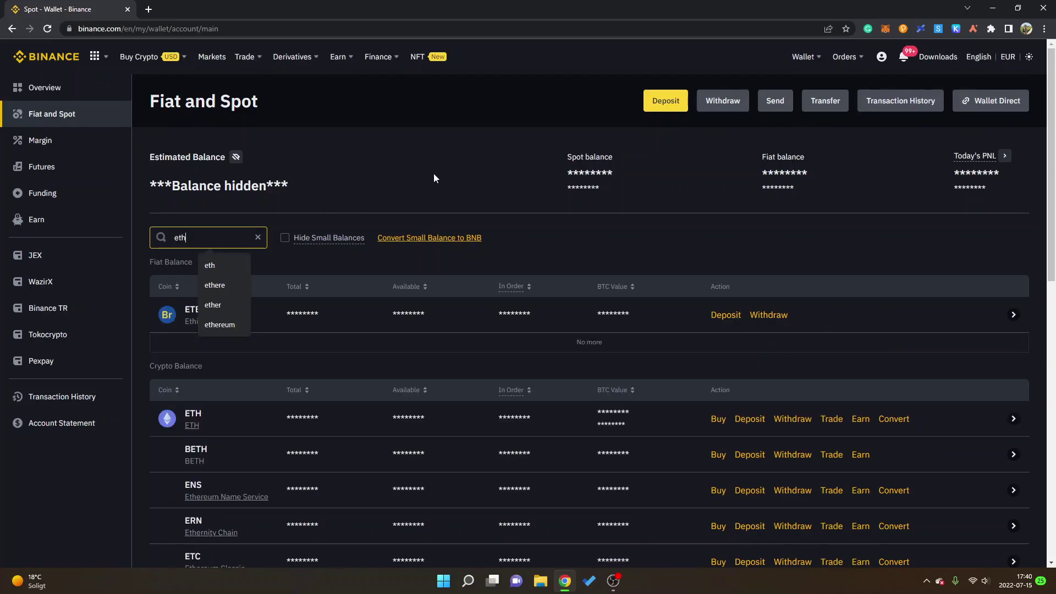
pyautogui.click(433, 172)
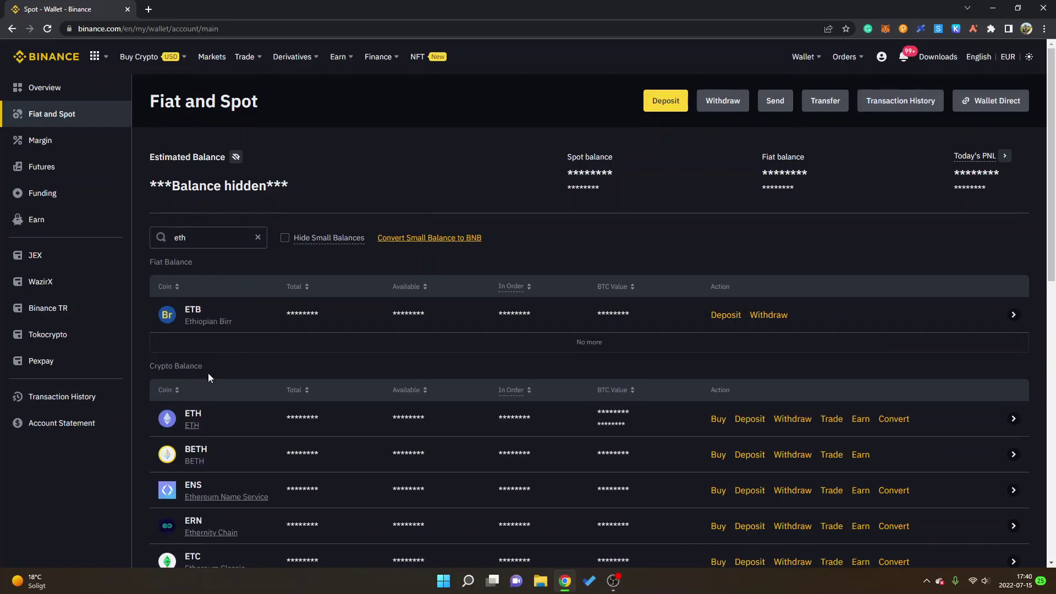
pyautogui.click(788, 420)
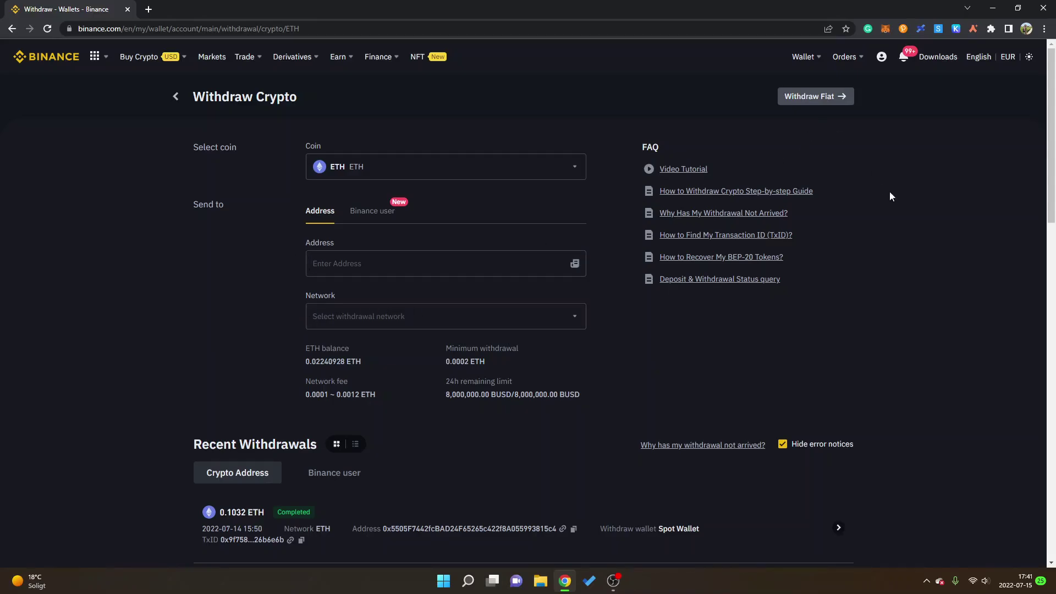
# - Copy MetaMask Account 1's address and make Binance's withdrawal Address field active
pyautogui.click(888, 31)
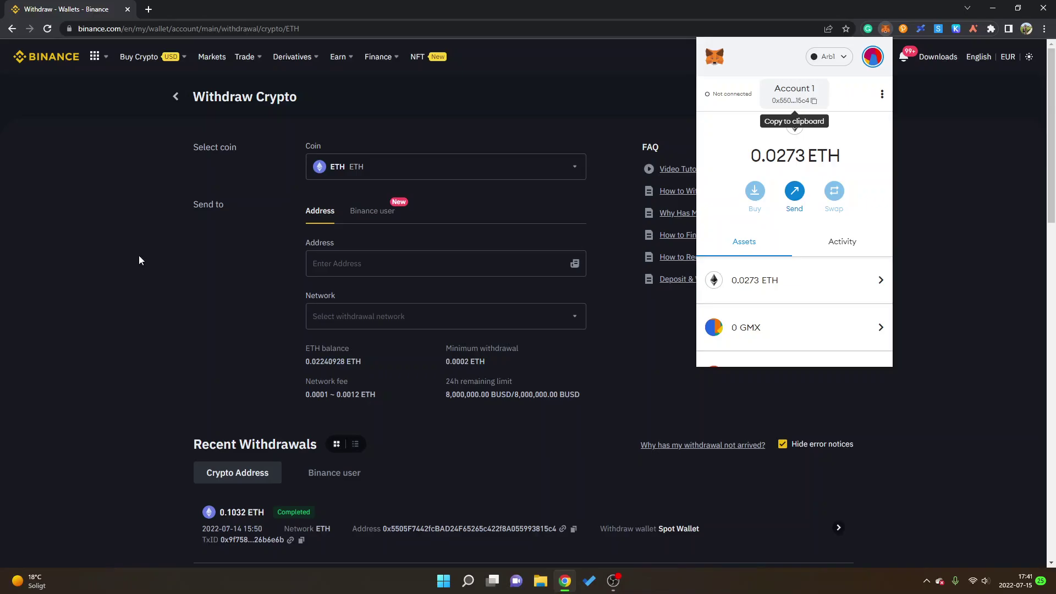
pyautogui.click(234, 268)
pyautogui.click(363, 260)
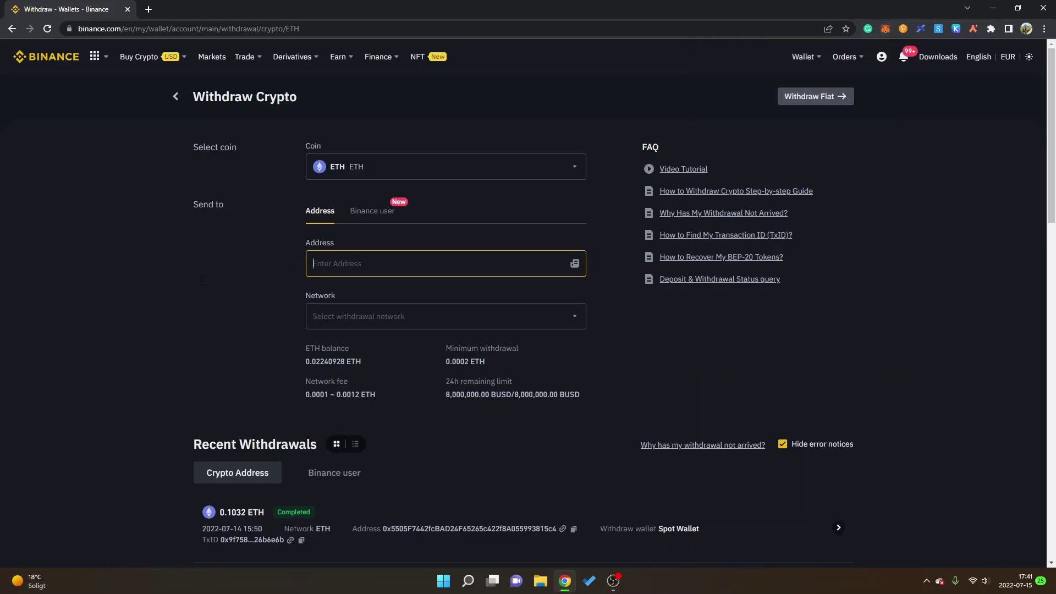
pyautogui.hotkey('ctrl', 'v')
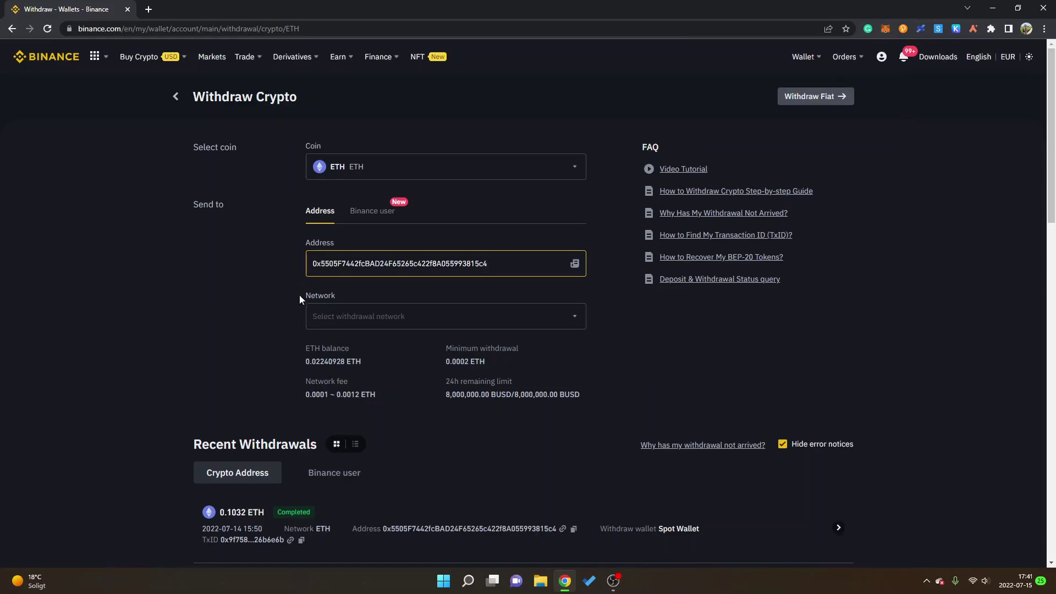
pyautogui.click(415, 322)
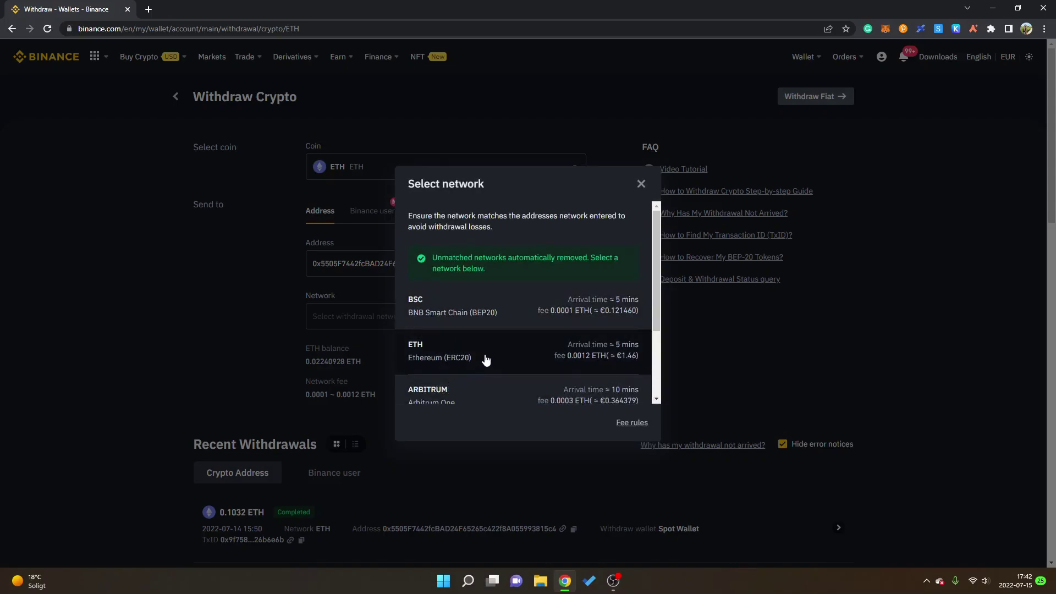
pyautogui.scroll(-1, 481, 376)
pyautogui.scroll(-1, 481, 376)
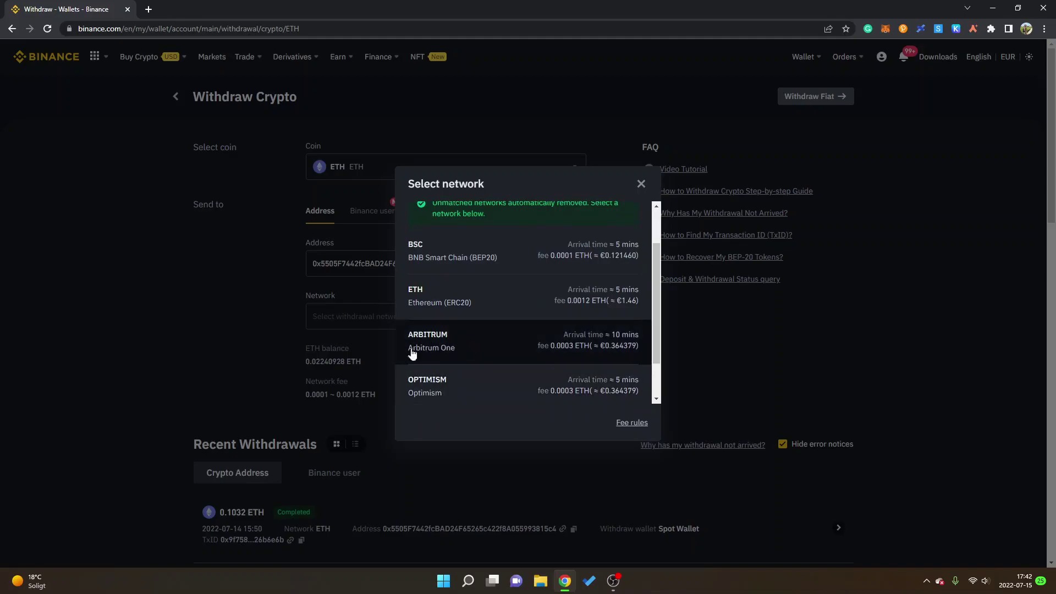
# - Choose ARBITRUM Arbitrum One as the ETH withdrawal network
pyautogui.click(441, 346)
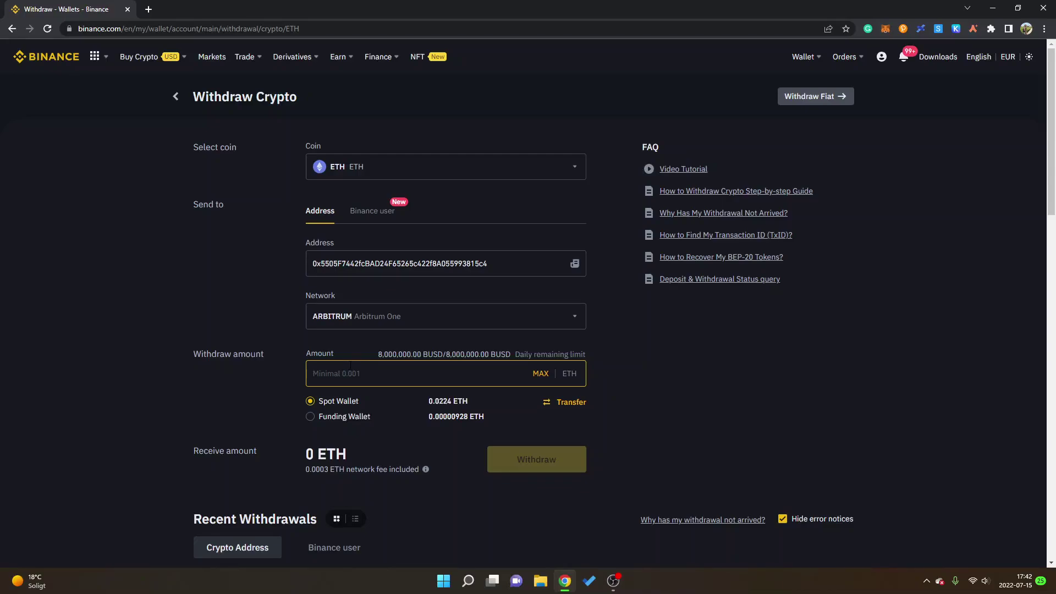
pyautogui.write('0.001')
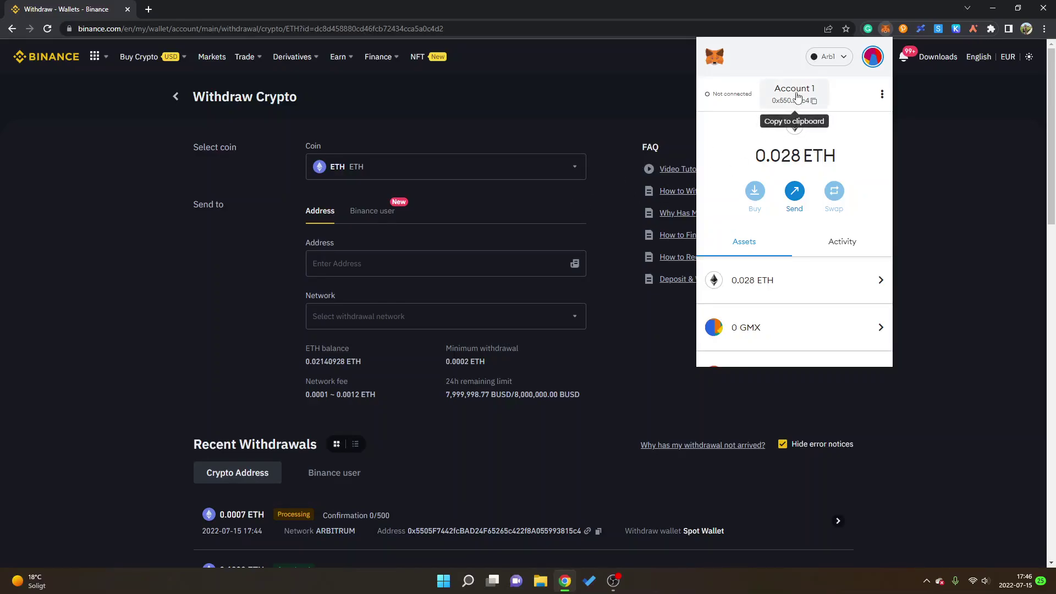
pyautogui.click(462, 264)
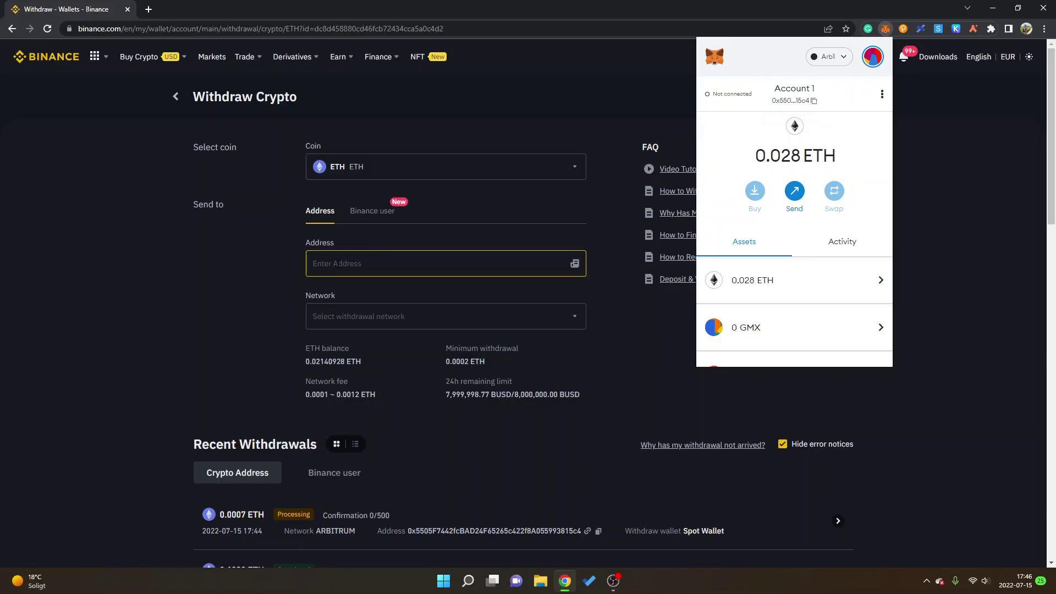
pyautogui.click(329, 311)
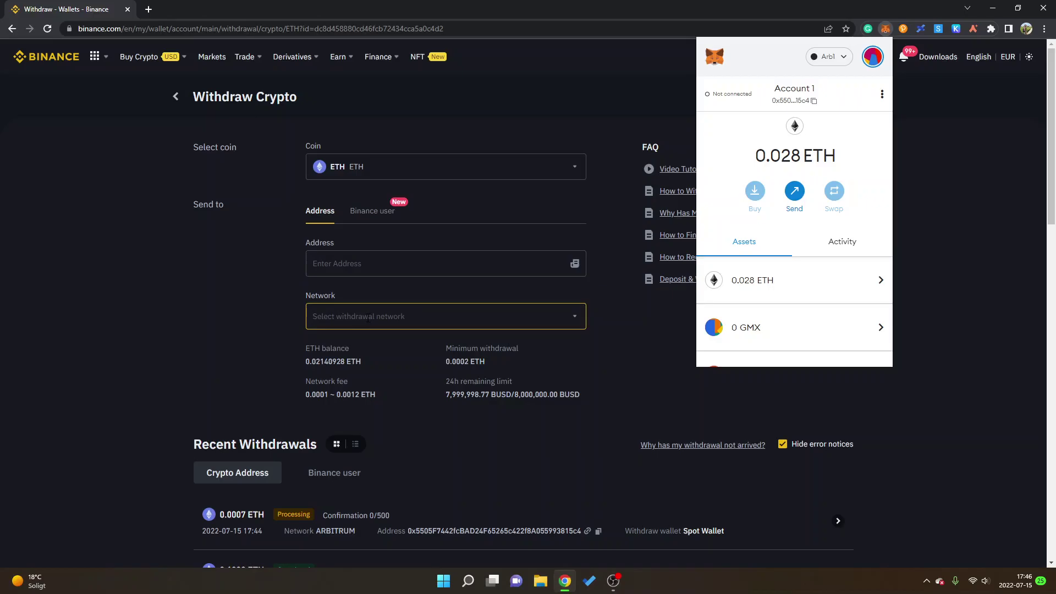
pyautogui.click(395, 349)
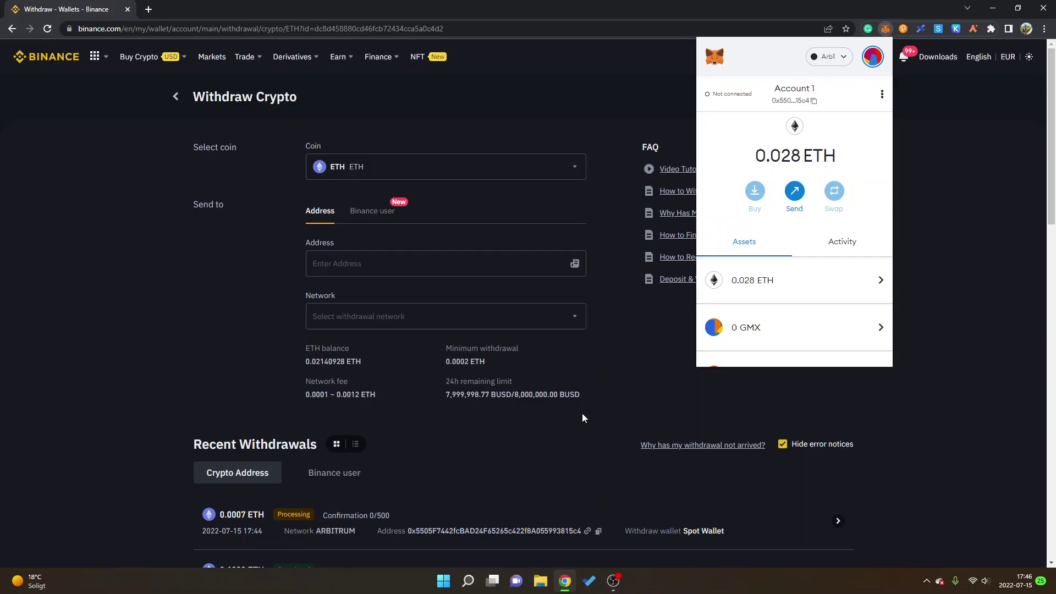